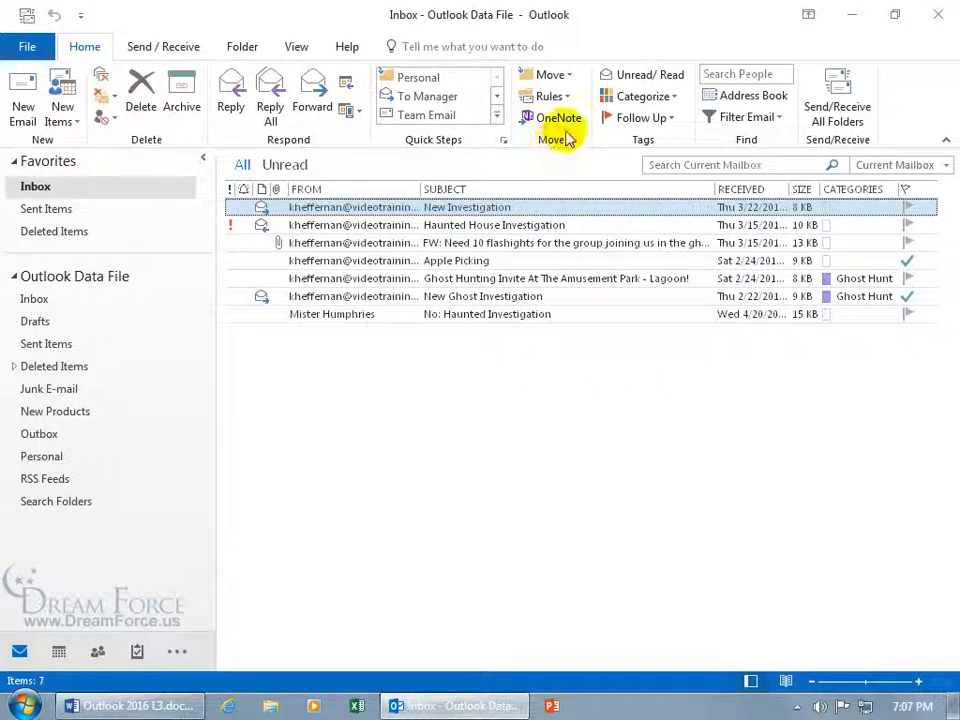
# Start a new blank rule that applies to messages received and proceed to its conditions.
pyautogui.click(574, 98)
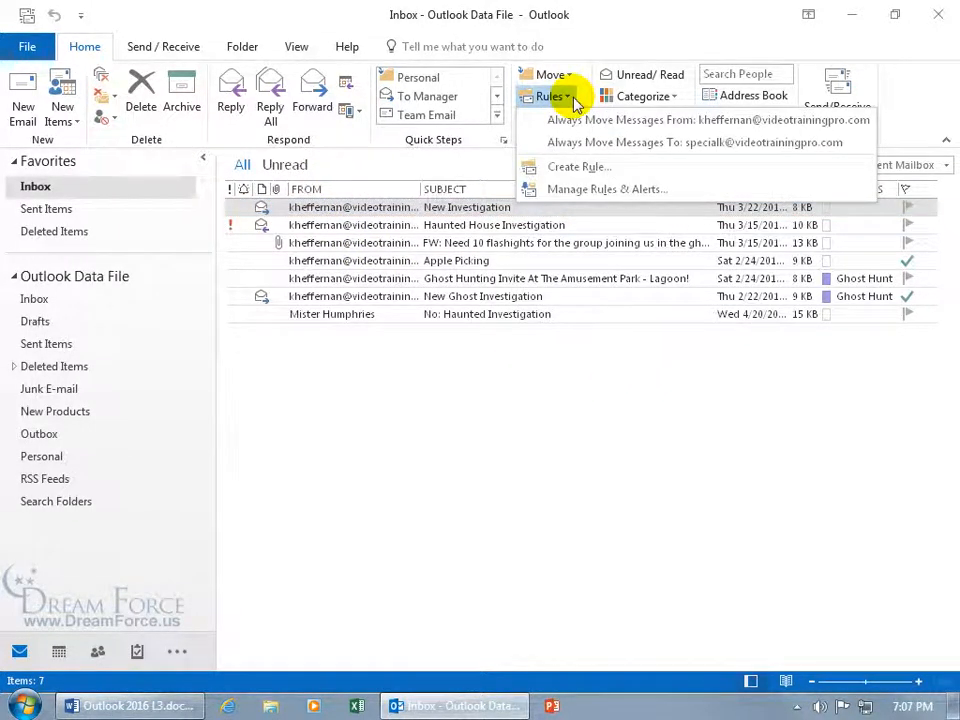
pyautogui.click(590, 191)
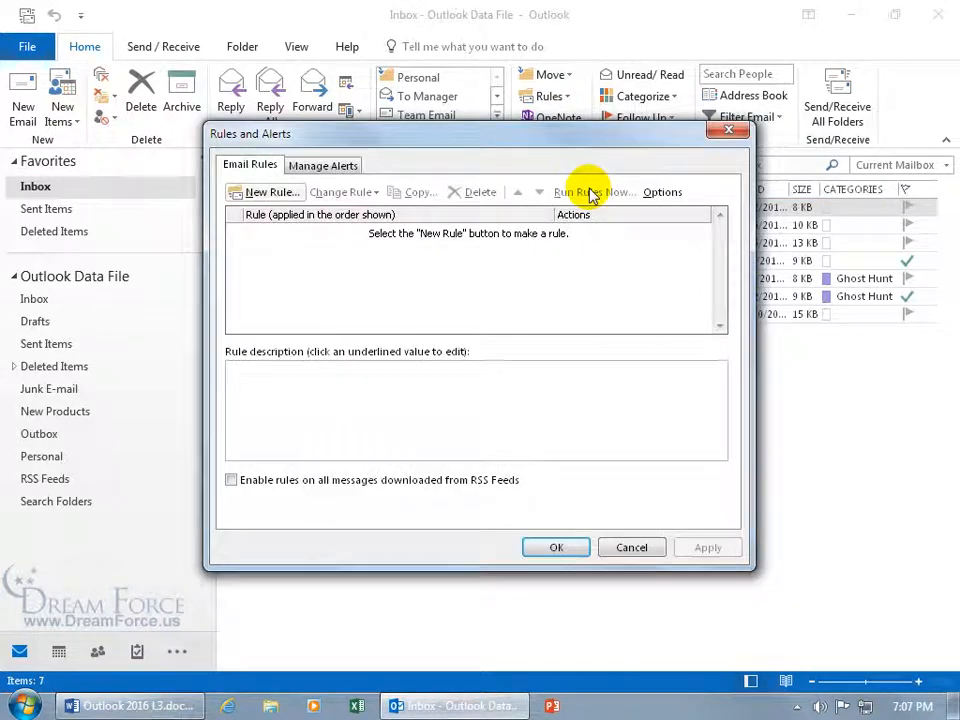
pyautogui.click(262, 193)
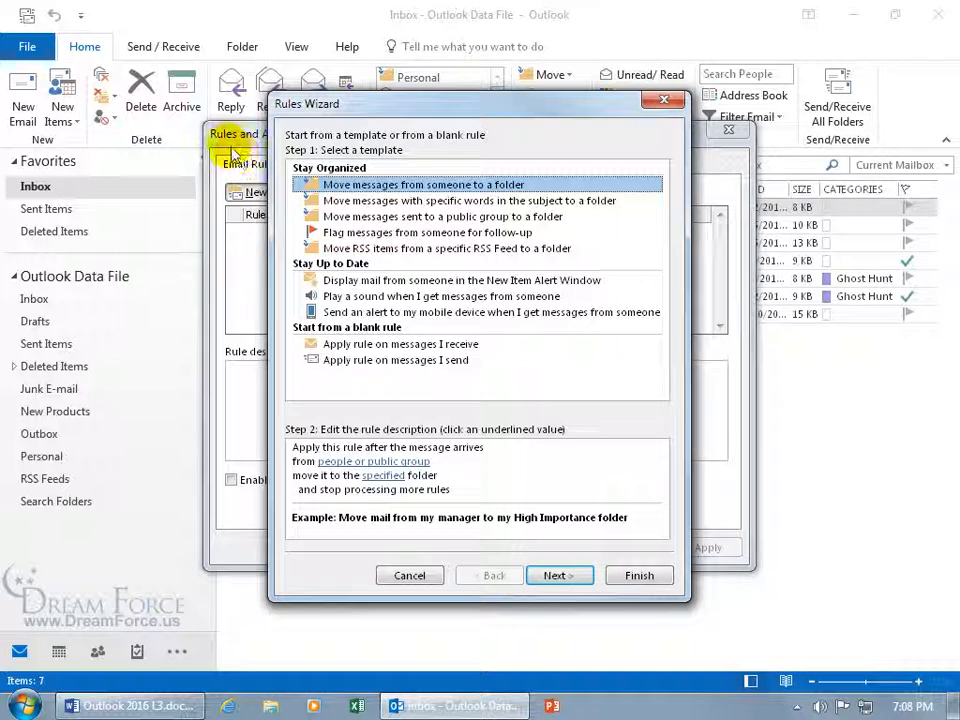
pyautogui.click(335, 344)
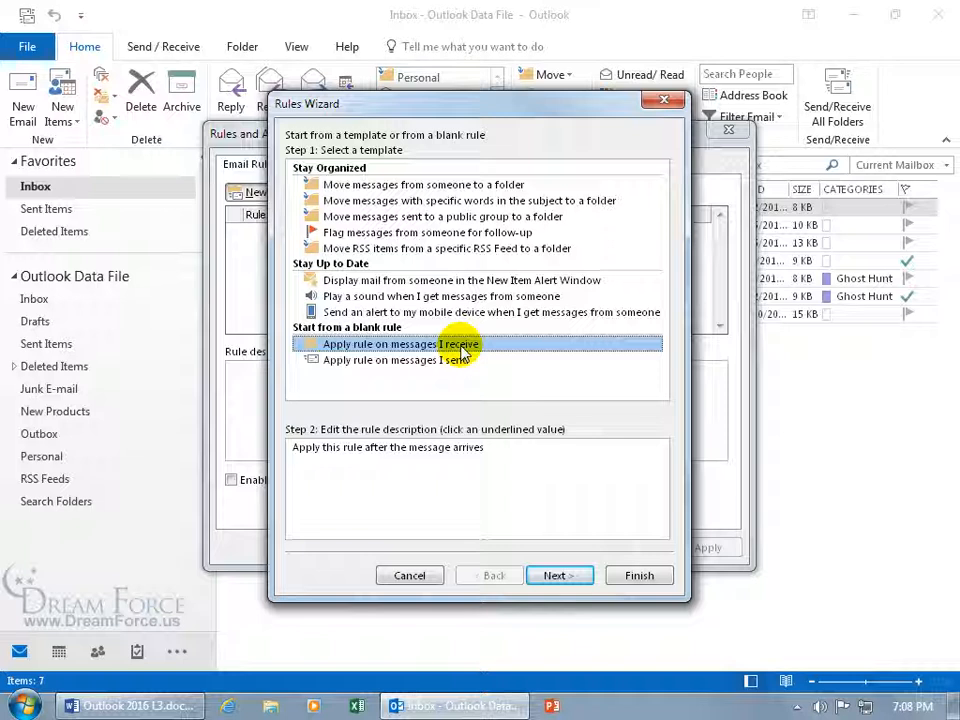
pyautogui.click(562, 577)
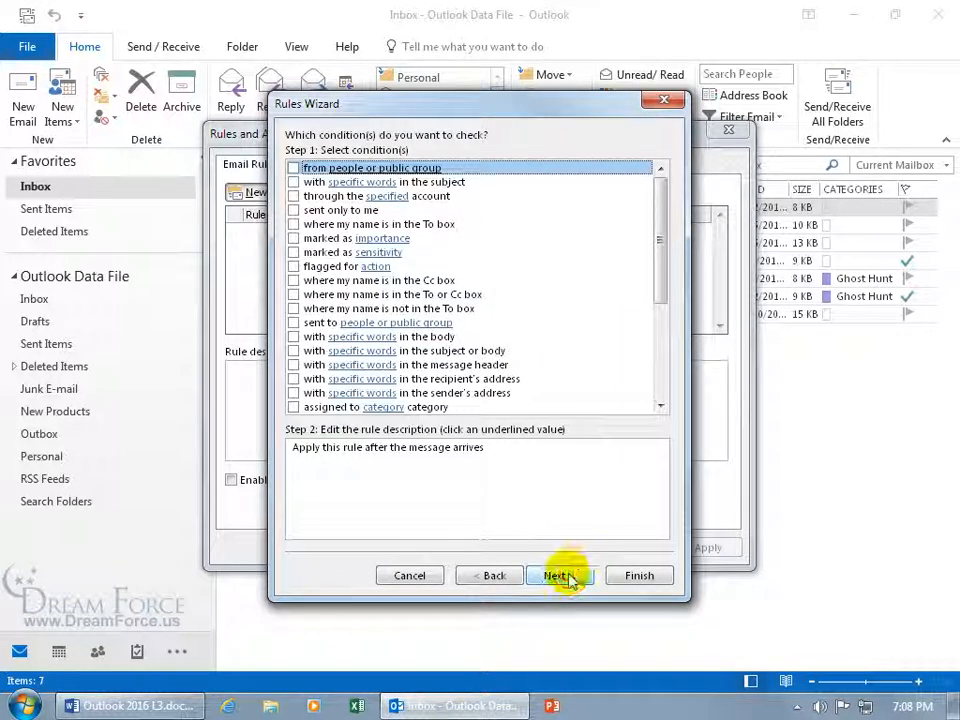
# Add the condition that the message uses a particular form, and open the form selection for it.
pyautogui.moveTo(659, 290); pyautogui.dragTo(661, 373)
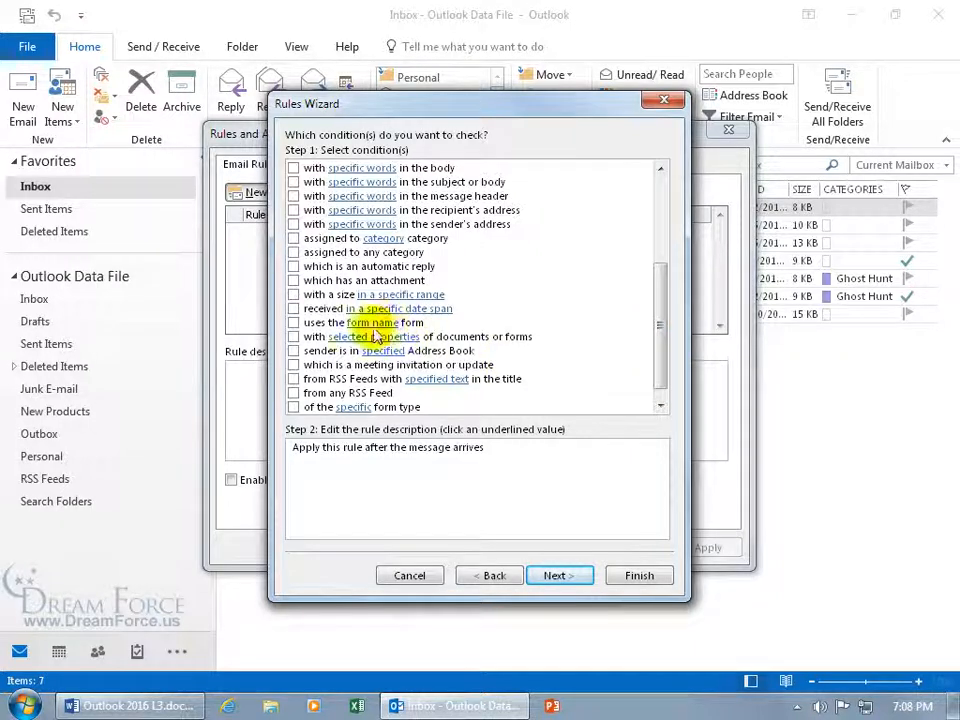
pyautogui.click(293, 322)
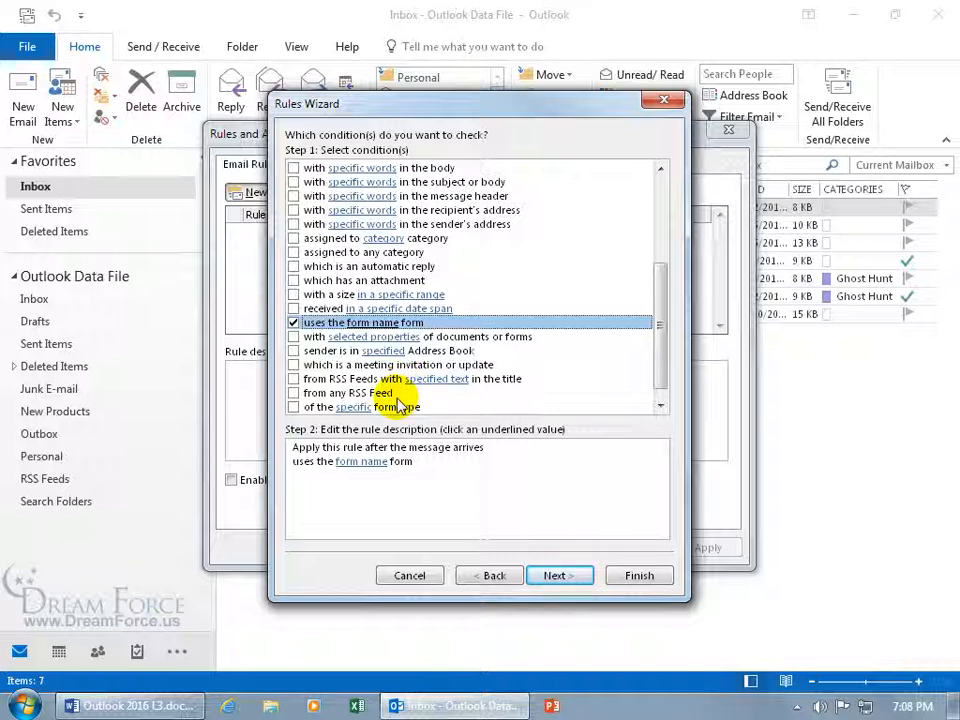
pyautogui.click(360, 462)
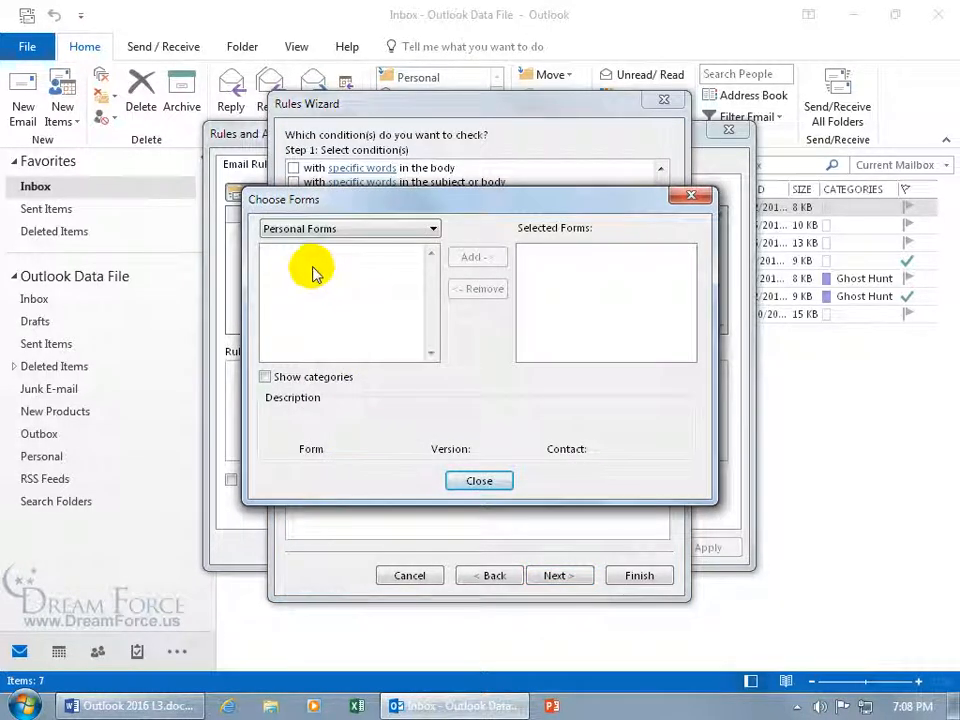
# From the Application Forms, add Accept Meeting Response, Decline Meeting Response and Tentative Meeting Response to the selected forms.
pyautogui.click(364, 232)
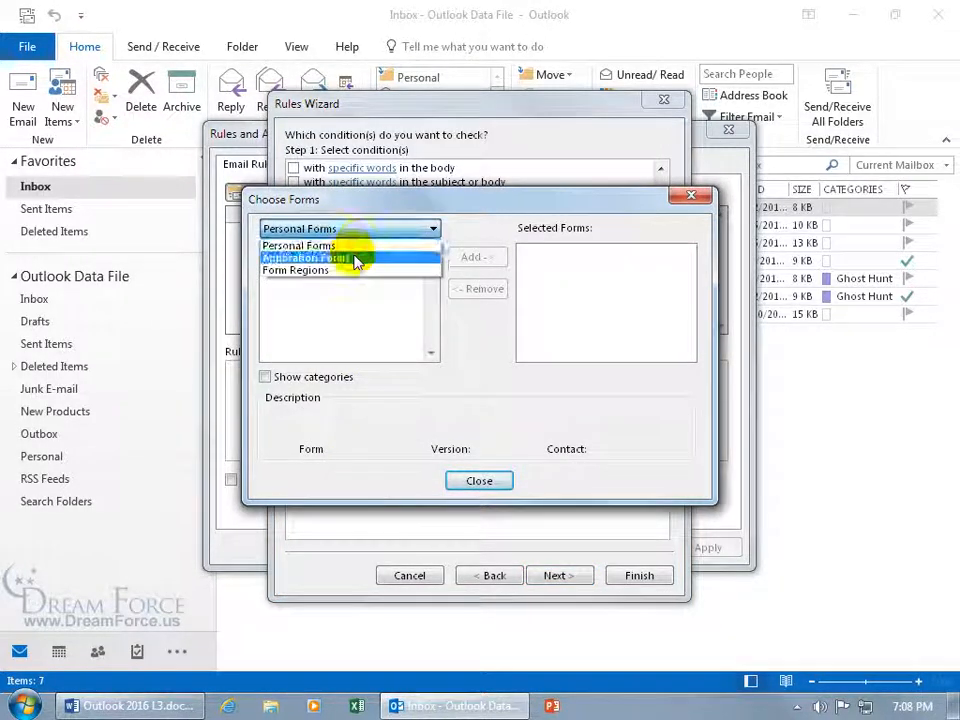
pyautogui.click(352, 257)
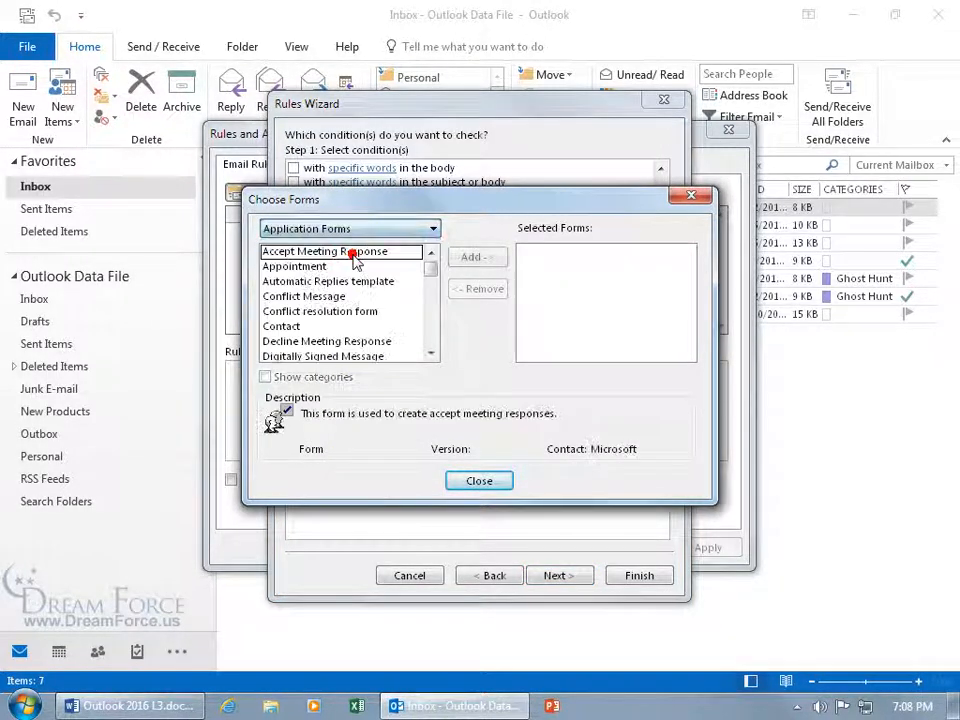
pyautogui.click(297, 257)
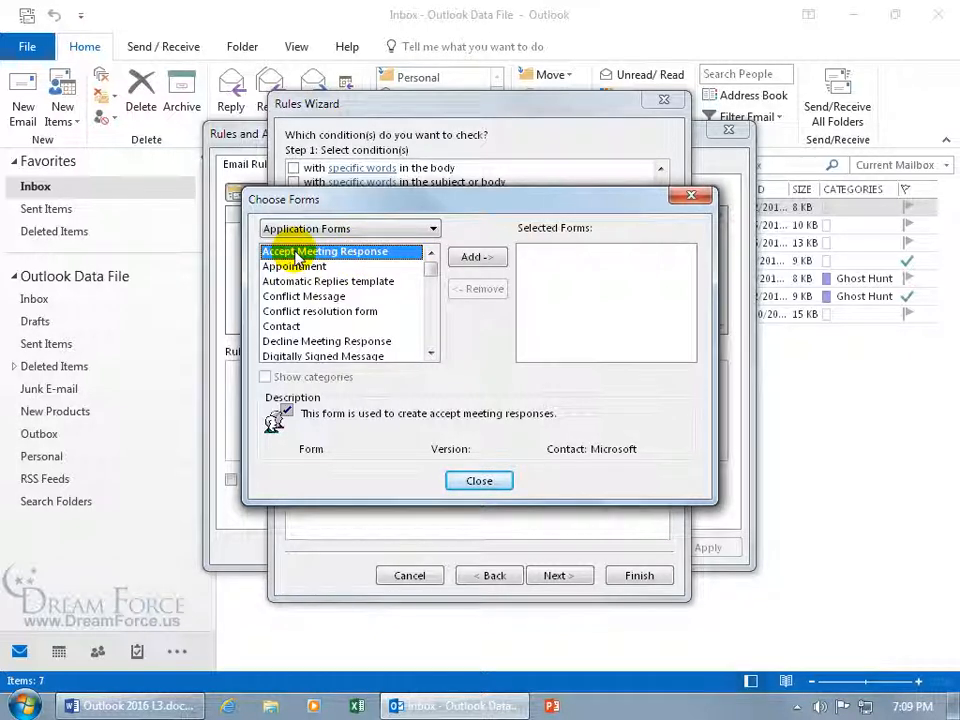
pyautogui.click(480, 257)
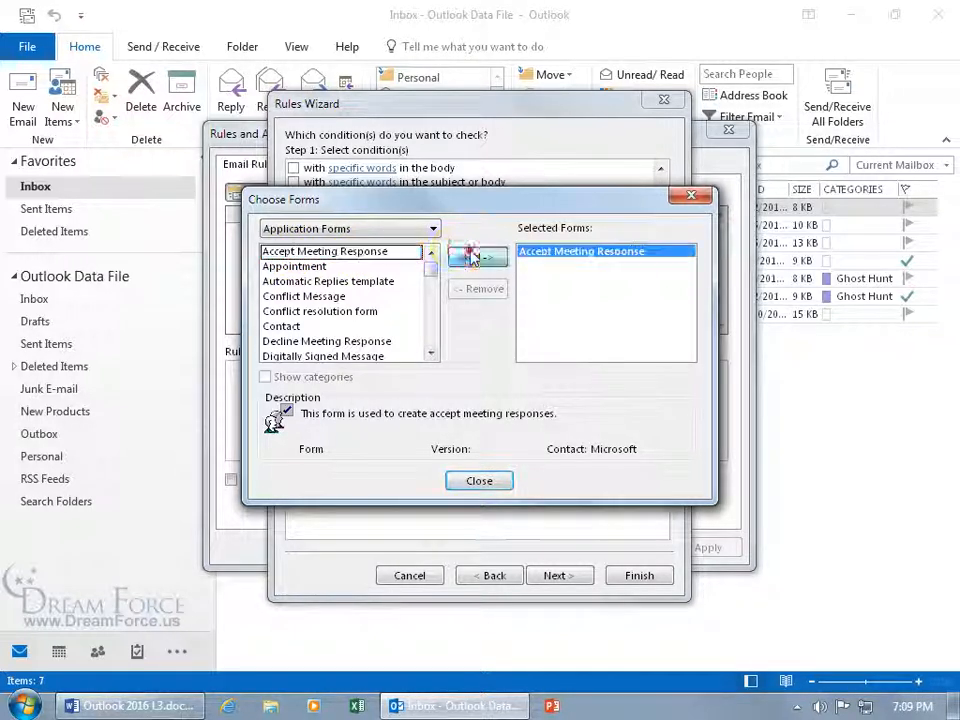
pyautogui.doubleClick(369, 340)
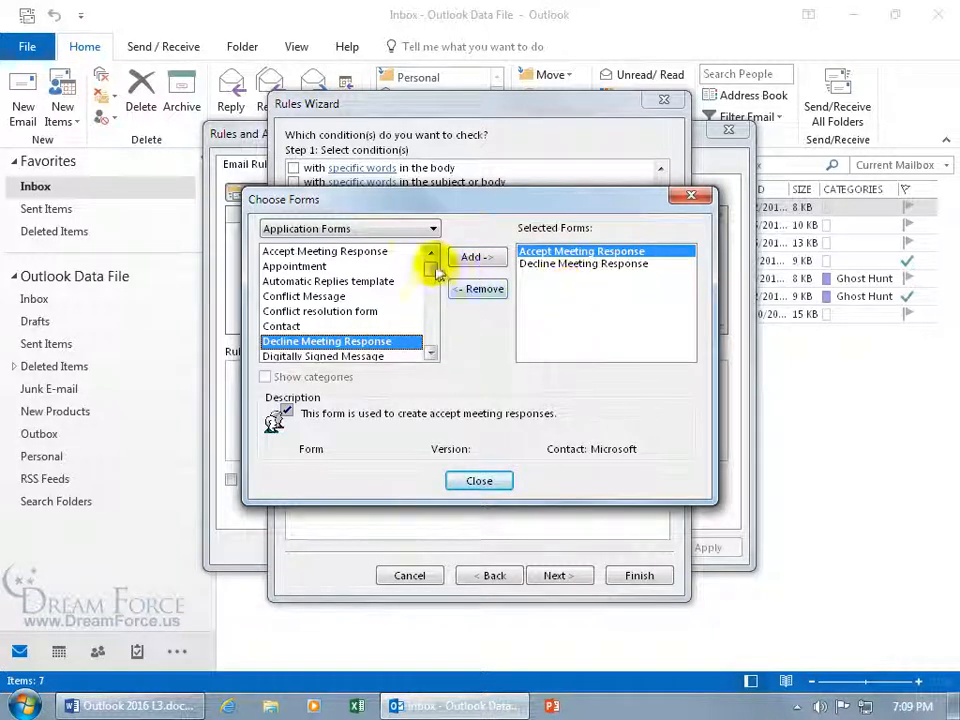
pyautogui.scroll(-10, 429, 340)
pyautogui.doubleClick(345, 327)
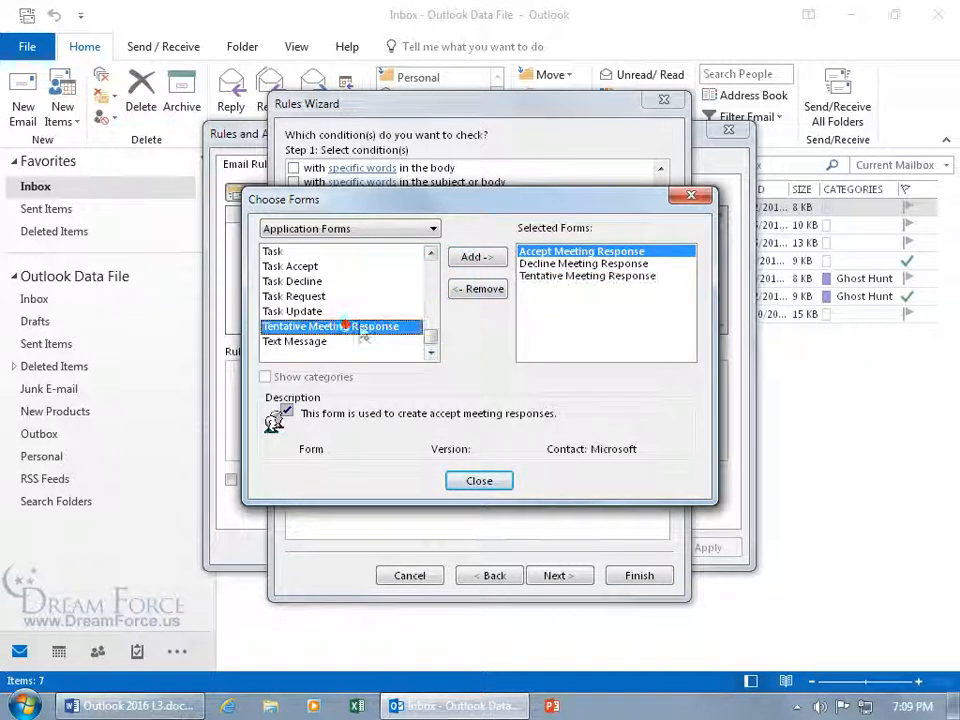
# Remove Decline Meeting Response from the selected forms and close the form selection.
pyautogui.click(557, 264)
pyautogui.press('Delete')
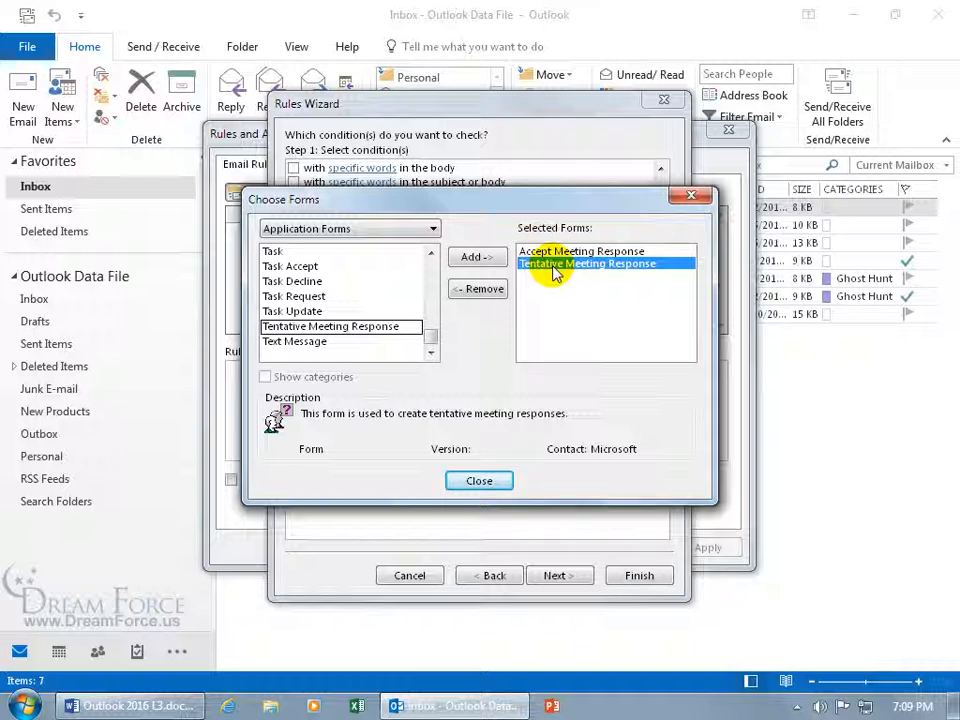
pyautogui.click(494, 481)
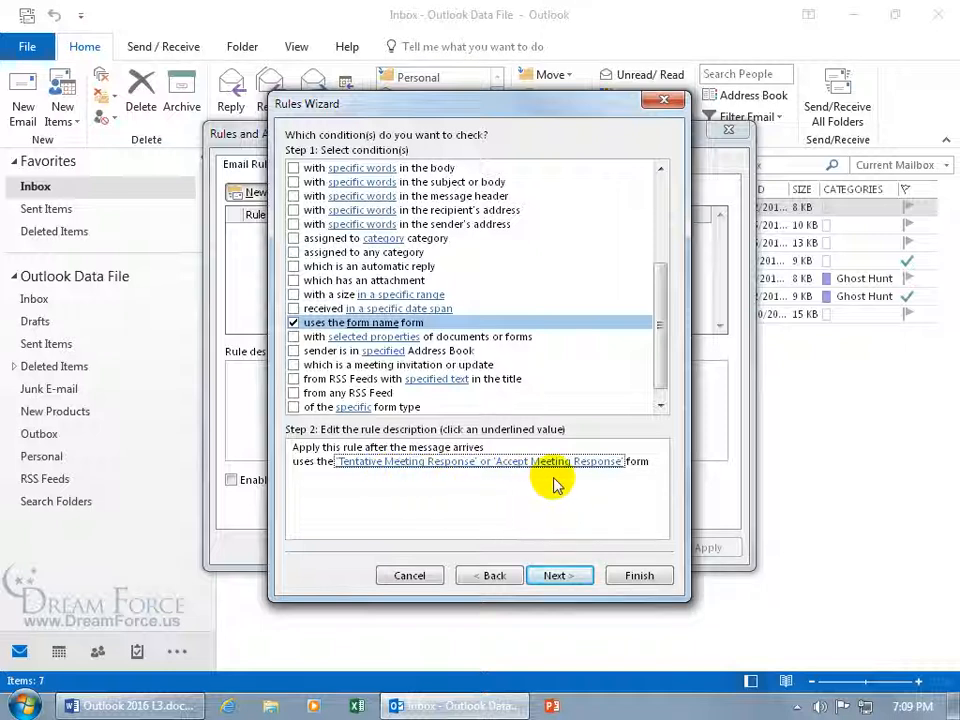
# Add the action of forwarding the message to people or a public group, choosing the recipient from the address book contacts.
pyautogui.click(558, 575)
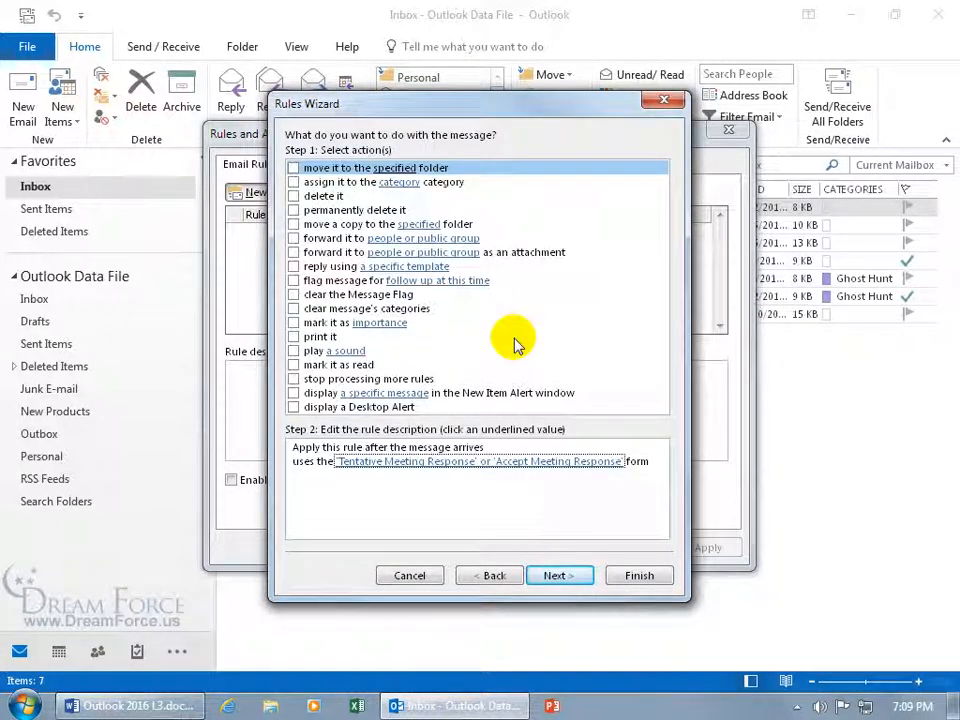
pyautogui.click(293, 238)
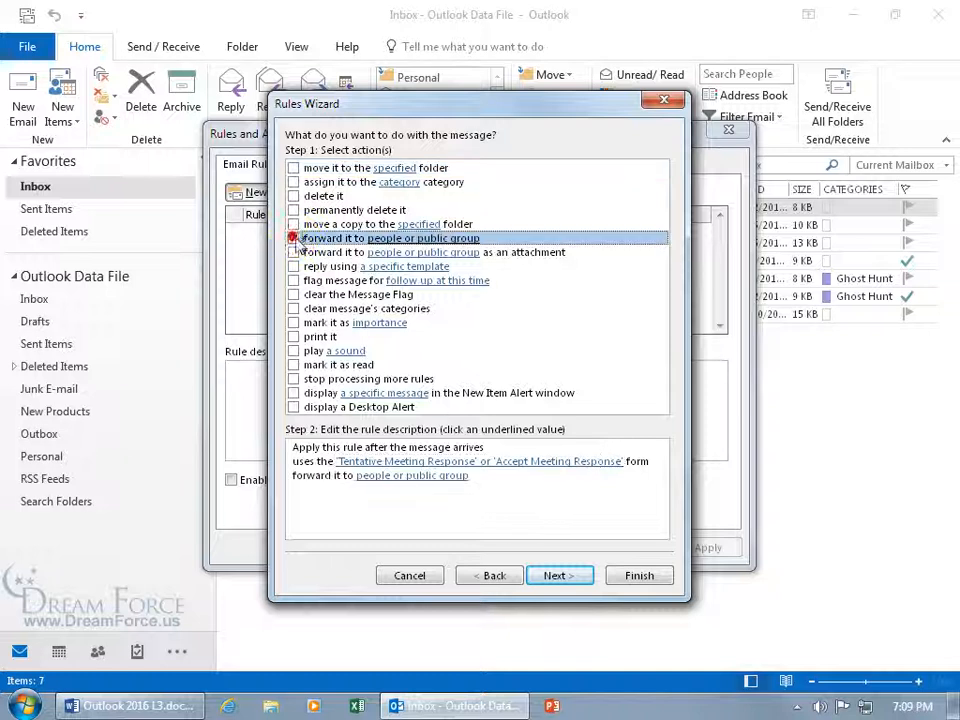
pyautogui.click(418, 476)
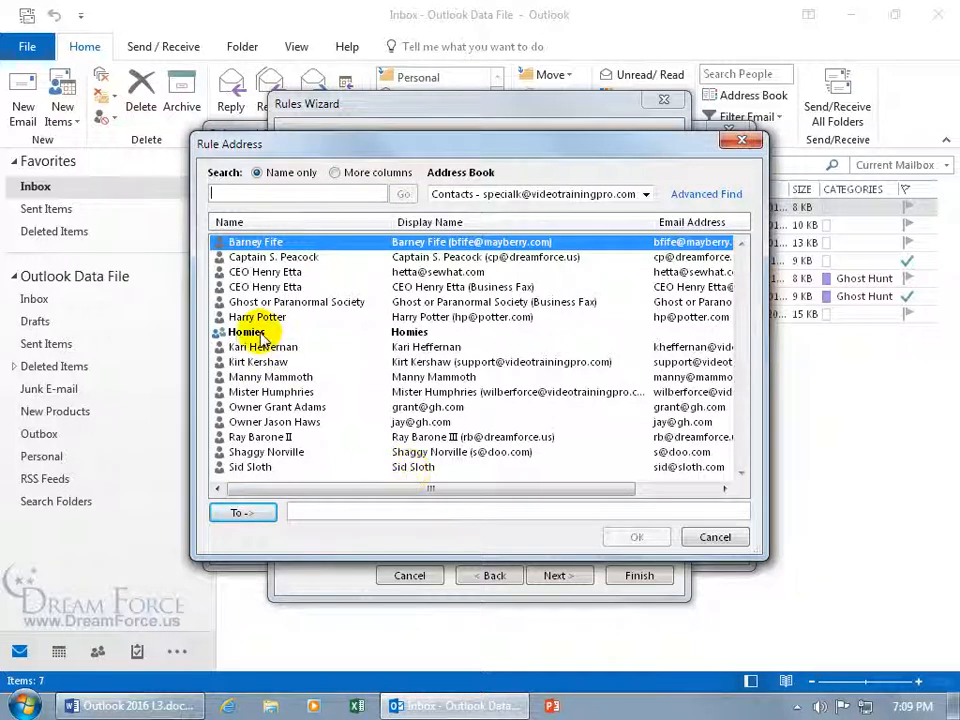
pyautogui.doubleClick(273, 391)
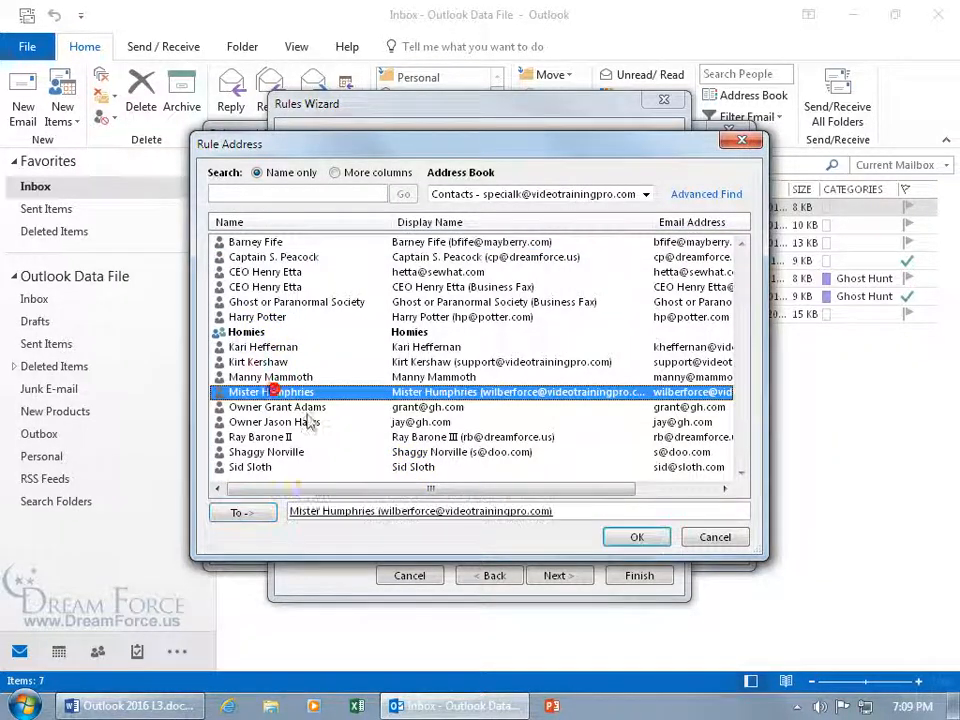
pyautogui.click(640, 540)
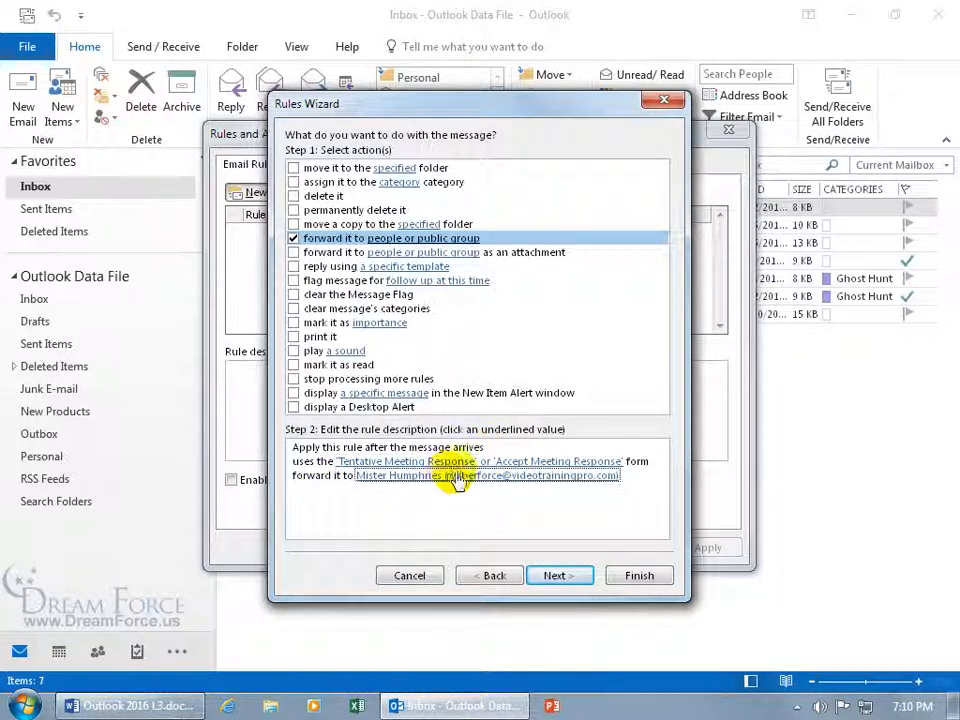
# Skip the exceptions, append "Fw:", the recipient's abbreviated name and "Food" to the rule name, and save the rule.
pyautogui.click(553, 575)
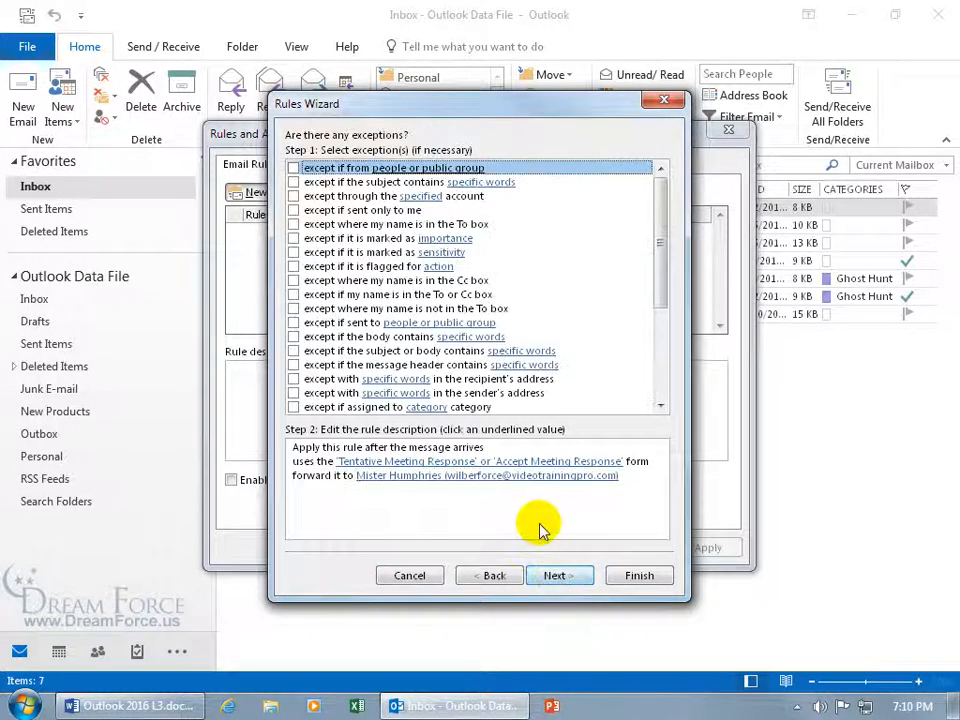
pyautogui.click(555, 575)
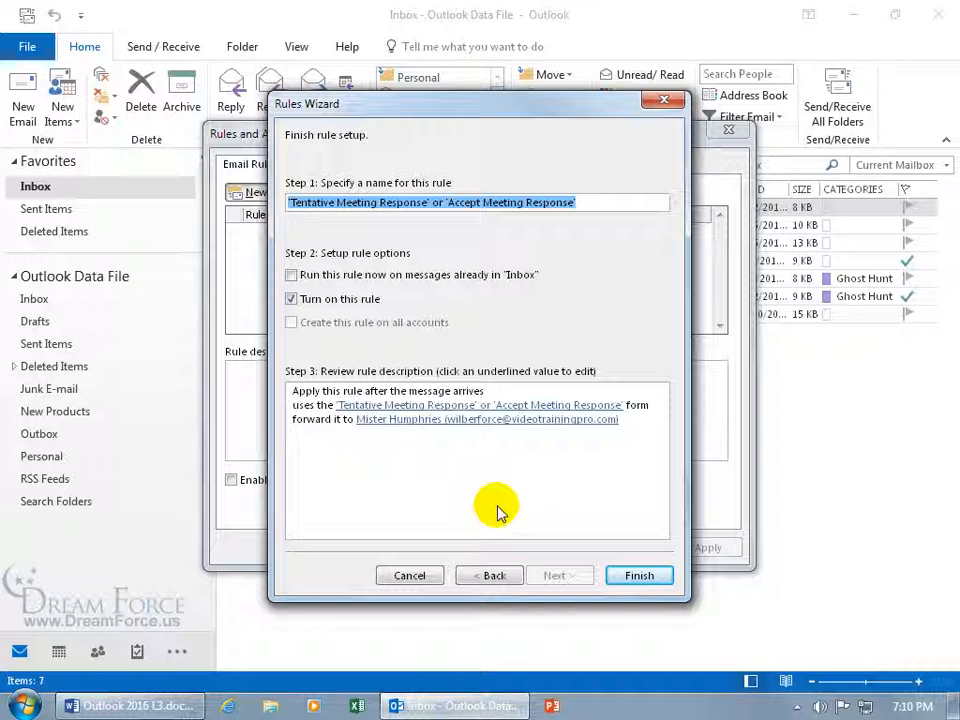
pyautogui.click(500, 505)
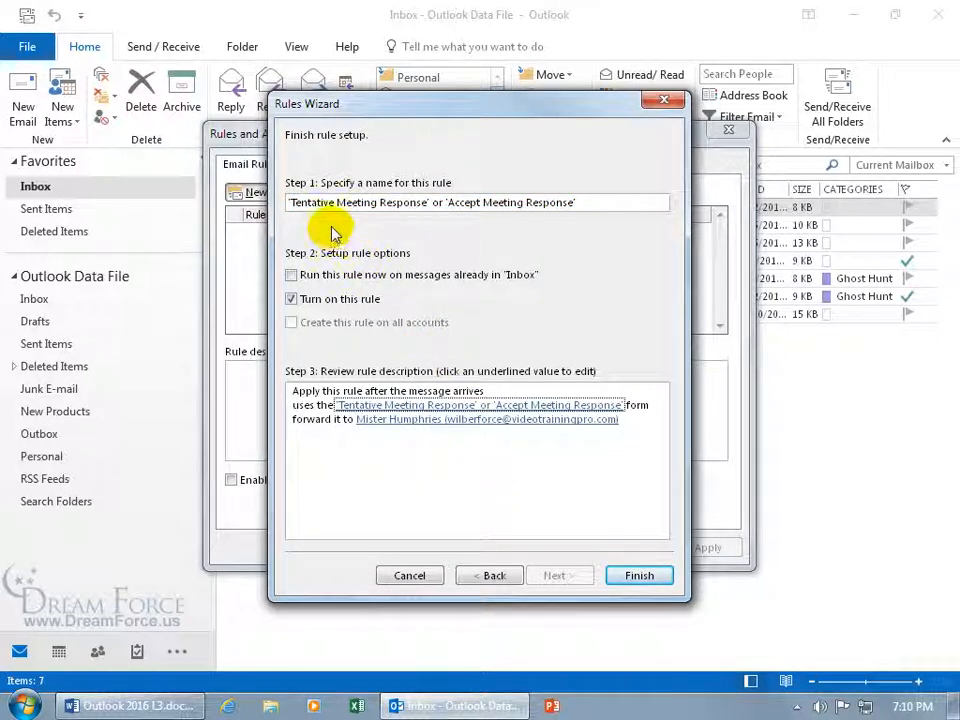
pyautogui.click(586, 202)
pyautogui.write('Fw')
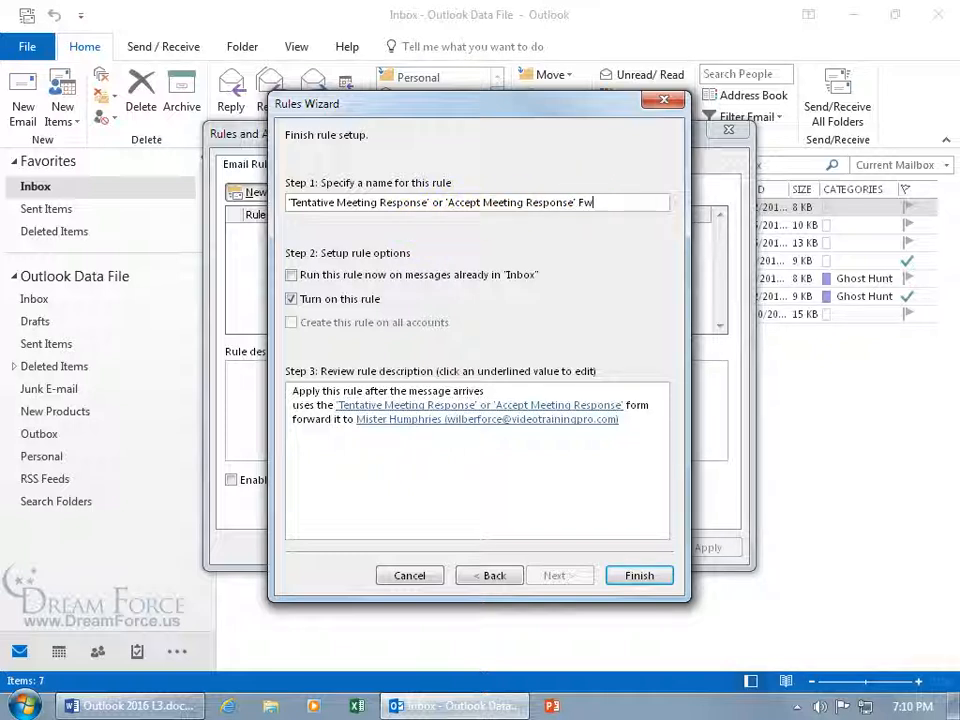
pyautogui.write(': Mr H. Food')
pyautogui.click(630, 577)
pyautogui.click(582, 556)
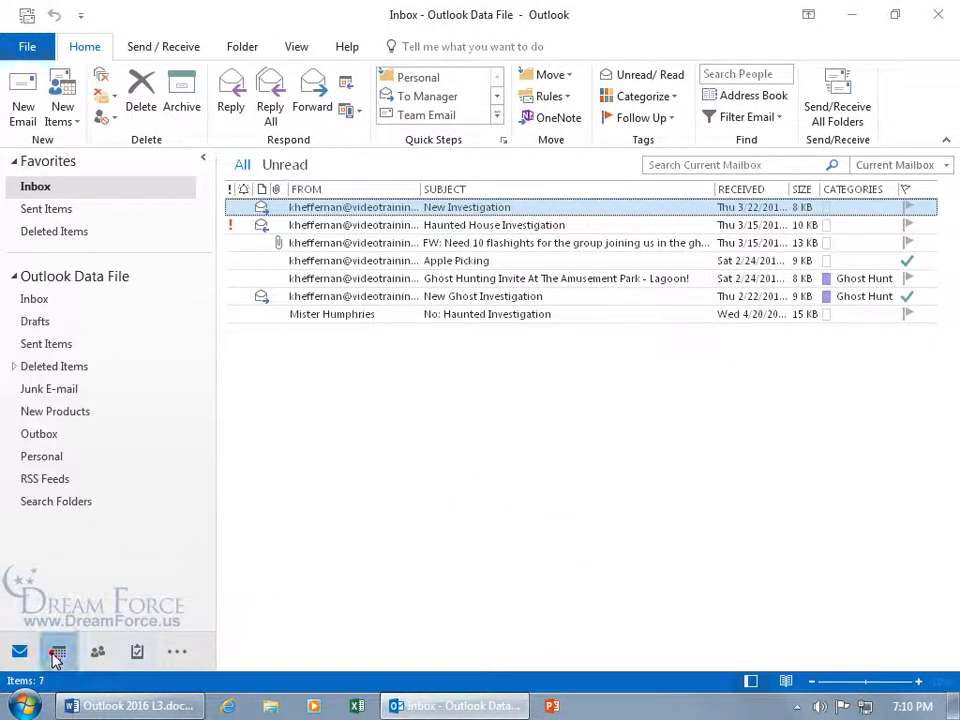
# Create a new meeting request in the calendar for Thursday, March 29, 2018, and address it to the invited contact.
pyautogui.click(57, 653)
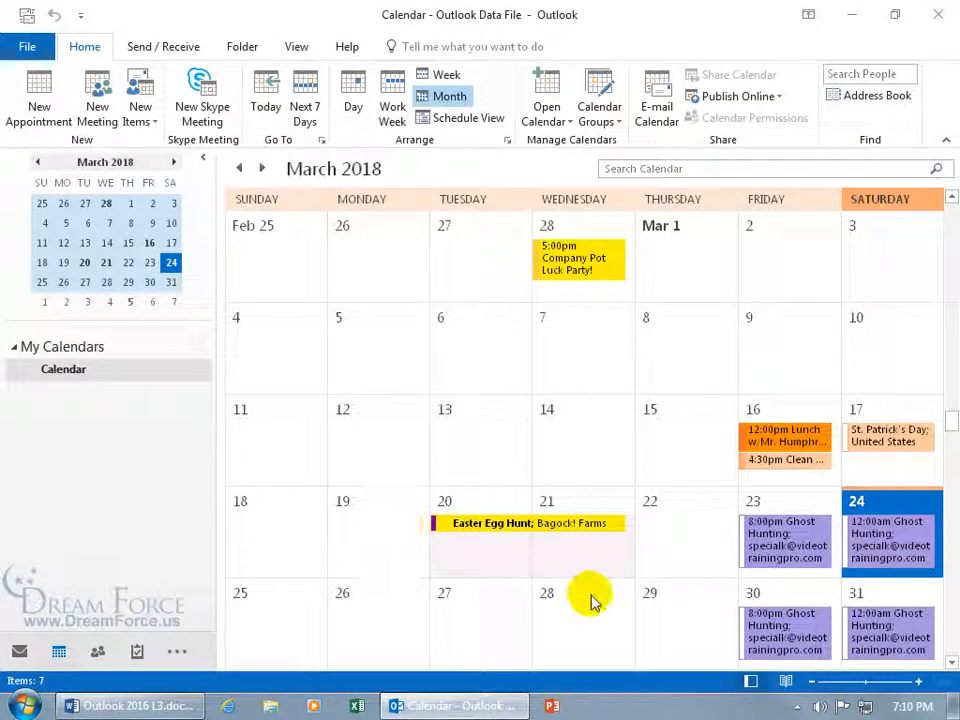
pyautogui.rightClick(670, 620)
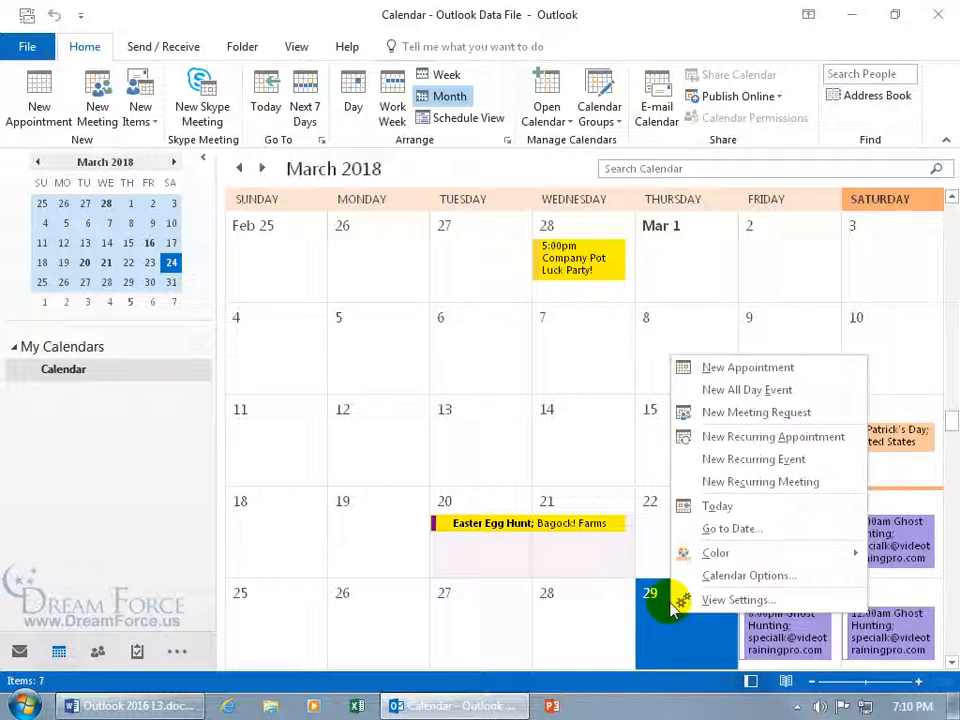
pyautogui.click(740, 423)
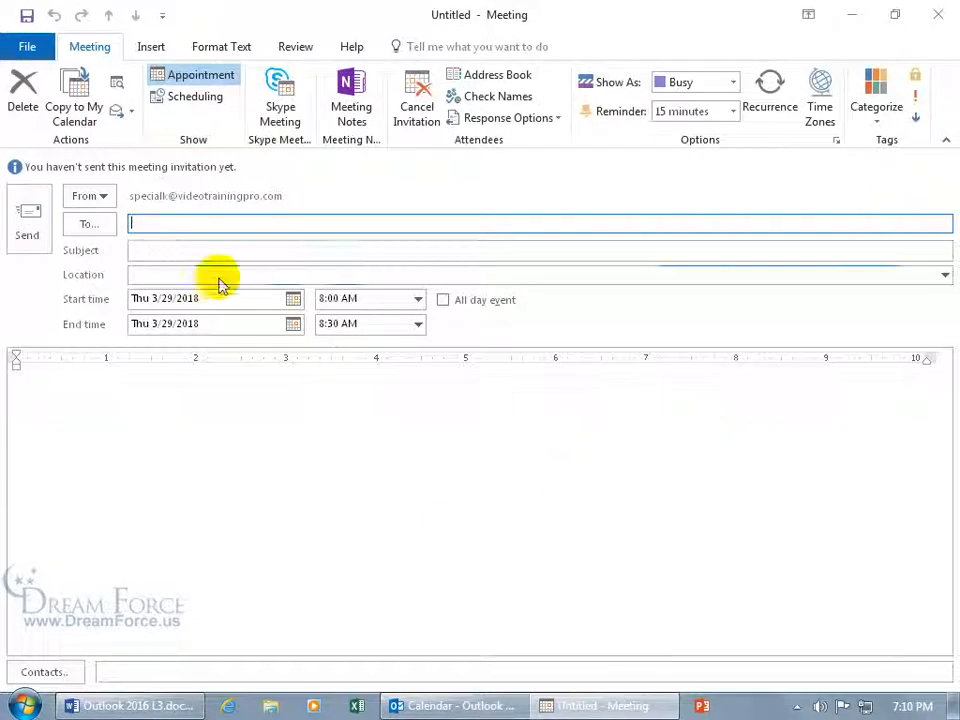
pyautogui.write('k')
pyautogui.press('Return')
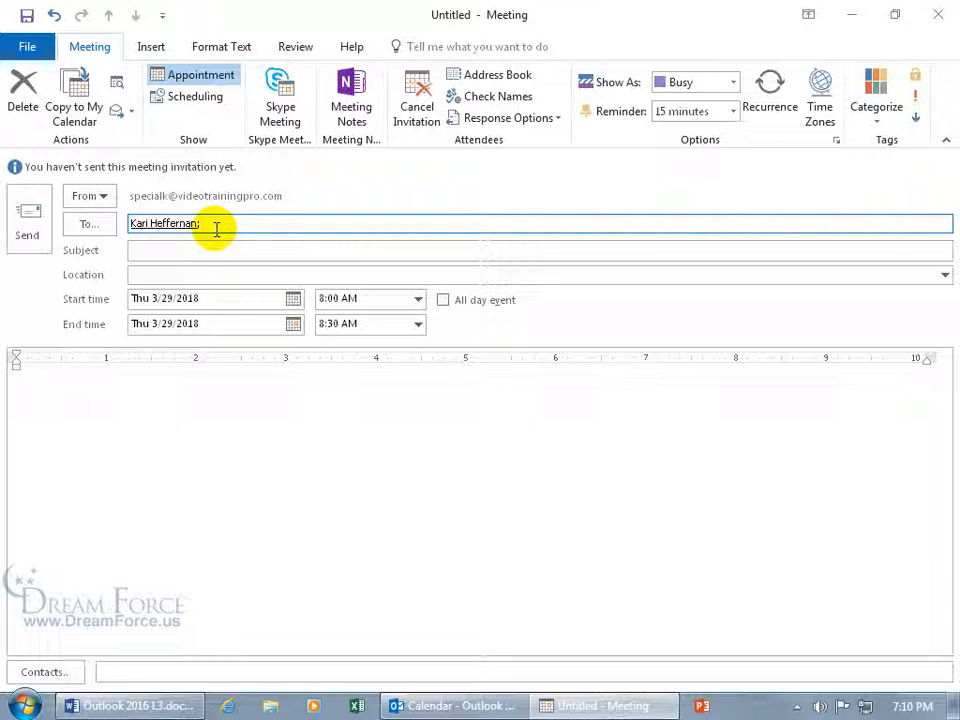
# Schedule the meeting from 5:00 PM to 8:00 PM and enter the subject "Investigation Film Footage Review".
pyautogui.click(421, 304)
pyautogui.moveTo(420, 358); pyautogui.dragTo(421, 387)
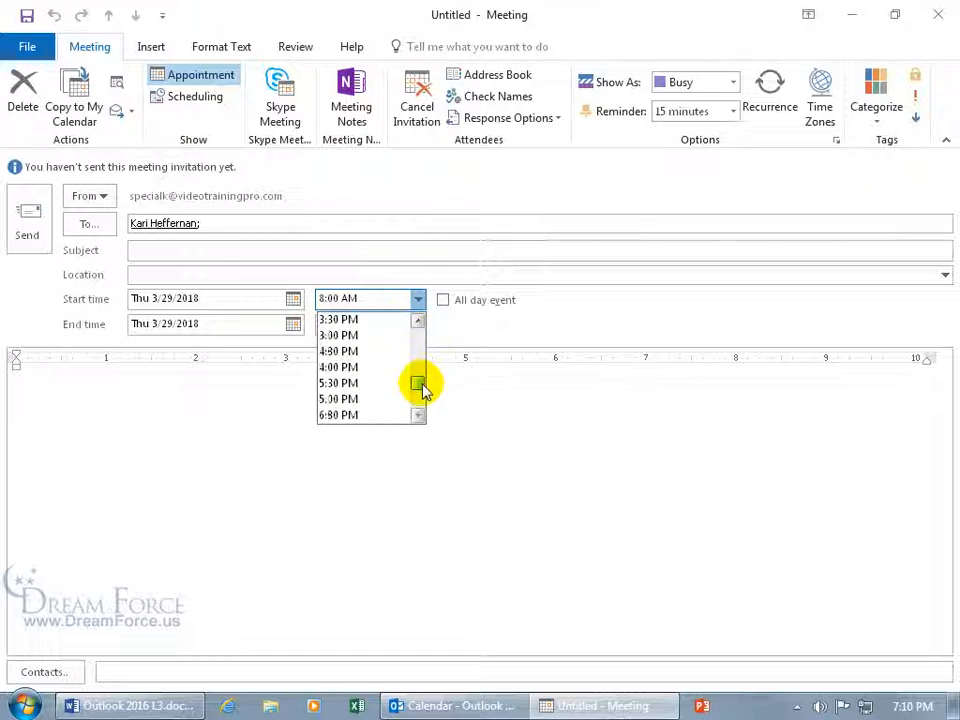
pyautogui.click(418, 324)
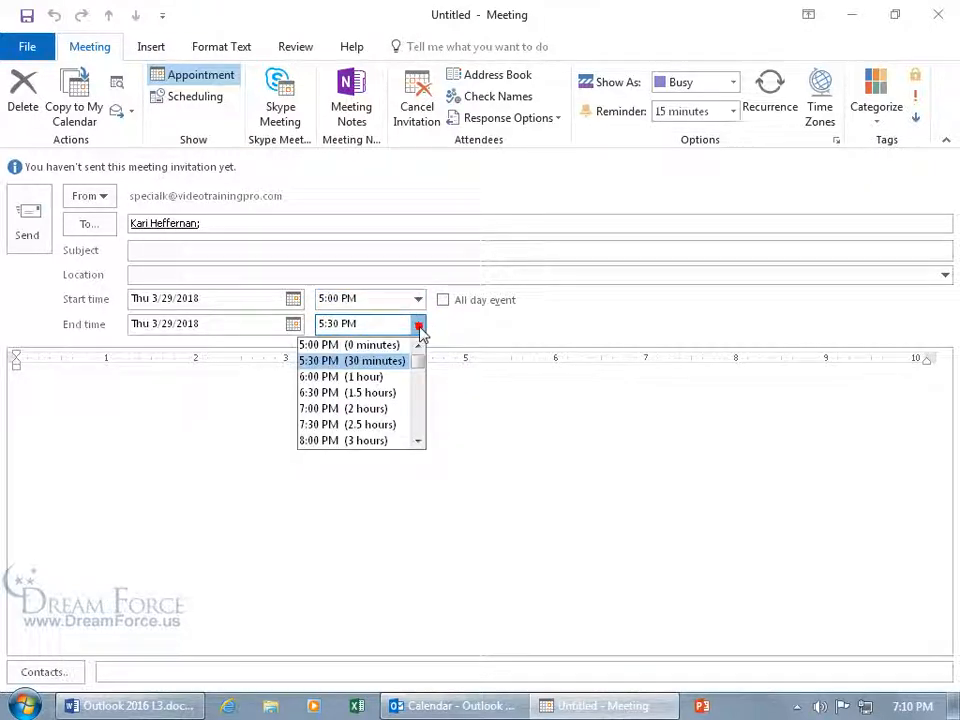
pyautogui.click(365, 440)
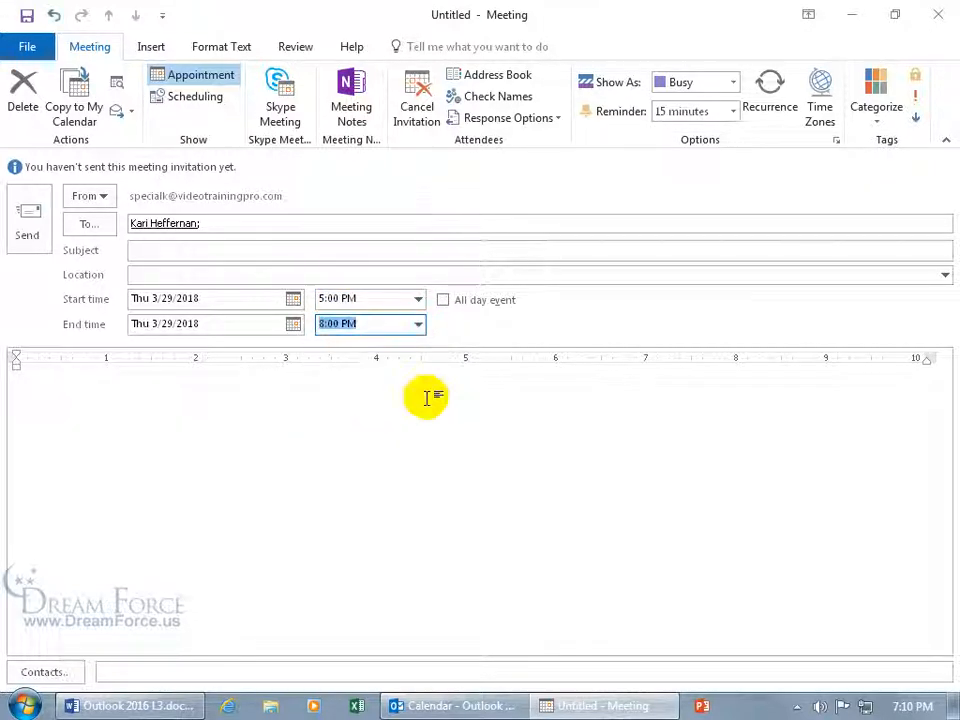
pyautogui.click(138, 251)
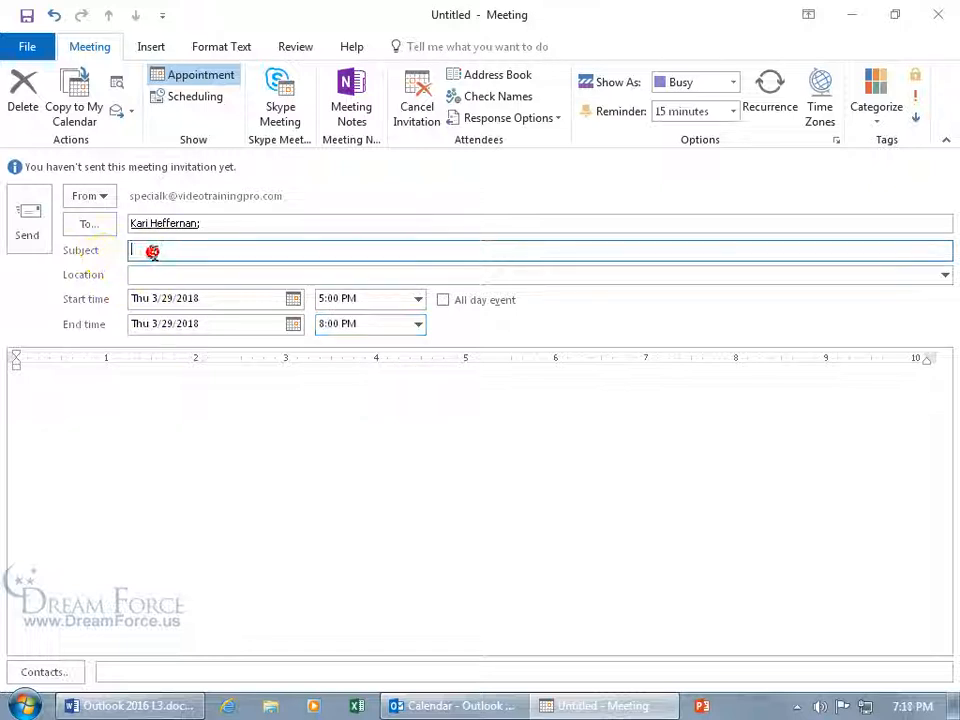
pyautogui.write('Investigation Film Footage Review')
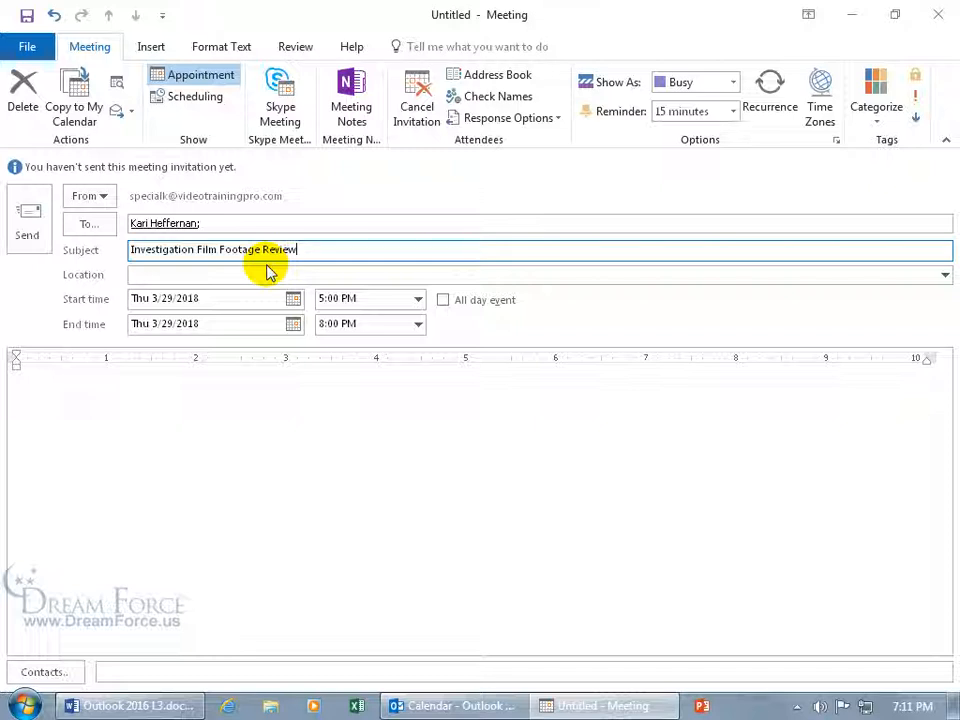
# Send the meeting request without a location, and send and receive mail for all folders from the inbox.
pyautogui.click(34, 243)
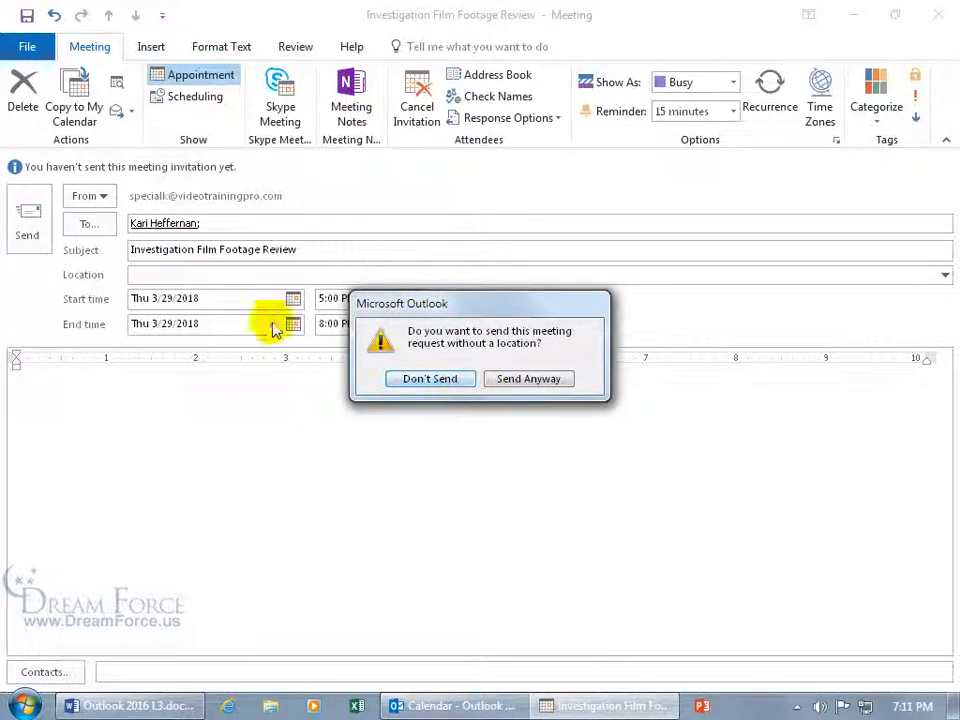
pyautogui.click(510, 380)
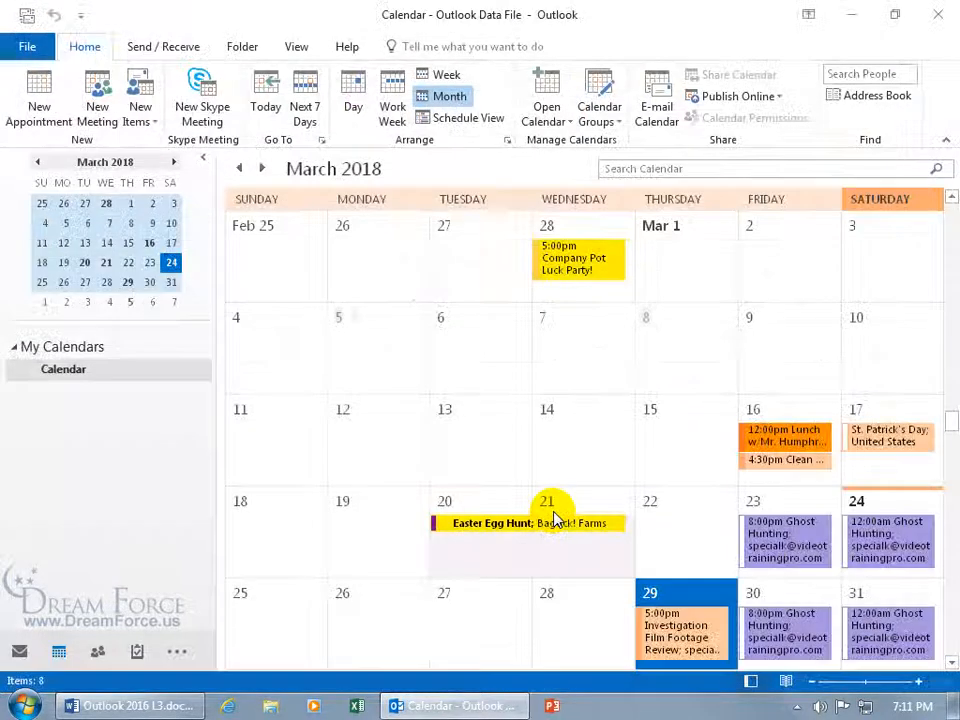
pyautogui.click(21, 652)
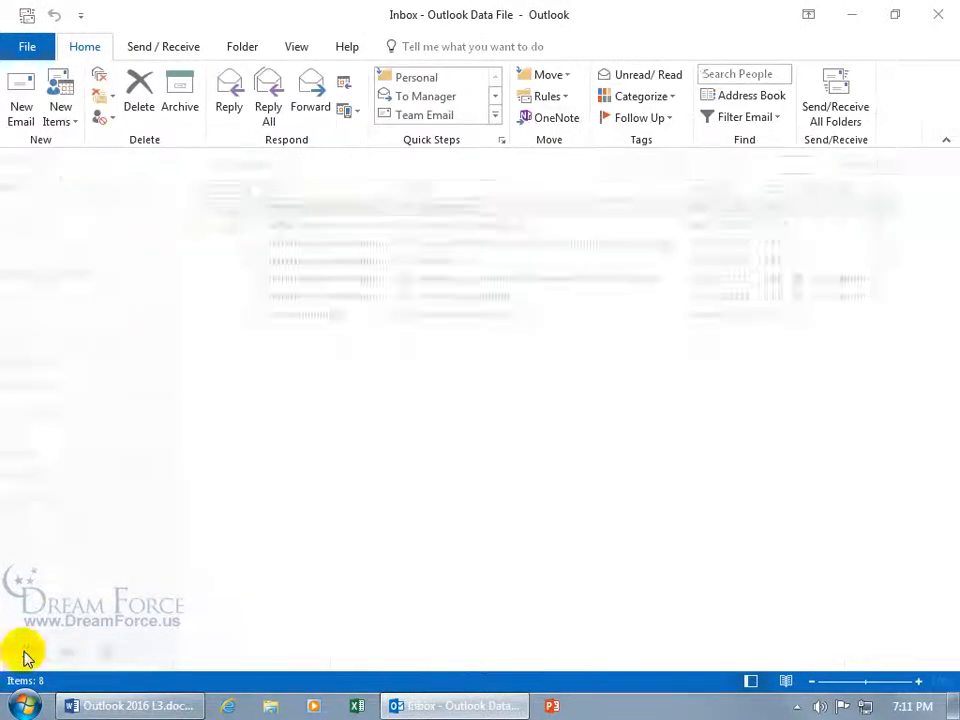
pyautogui.click(836, 100)
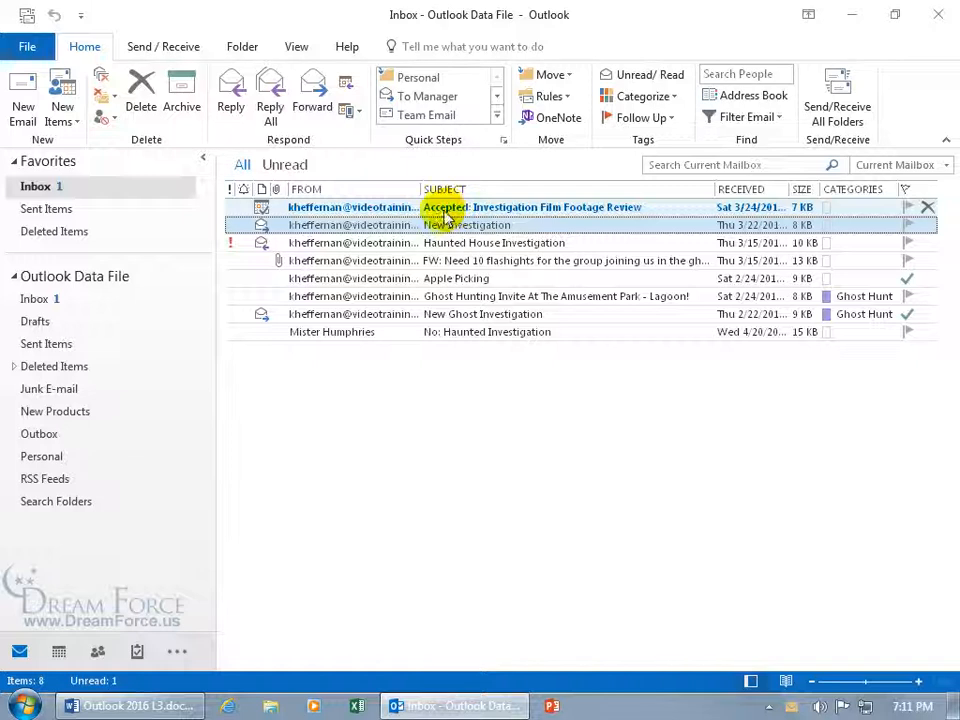
# Check the Sent Items folder for the forwarded response to "Investigation Film Footage Review", and return to the inbox.
pyautogui.click(58, 346)
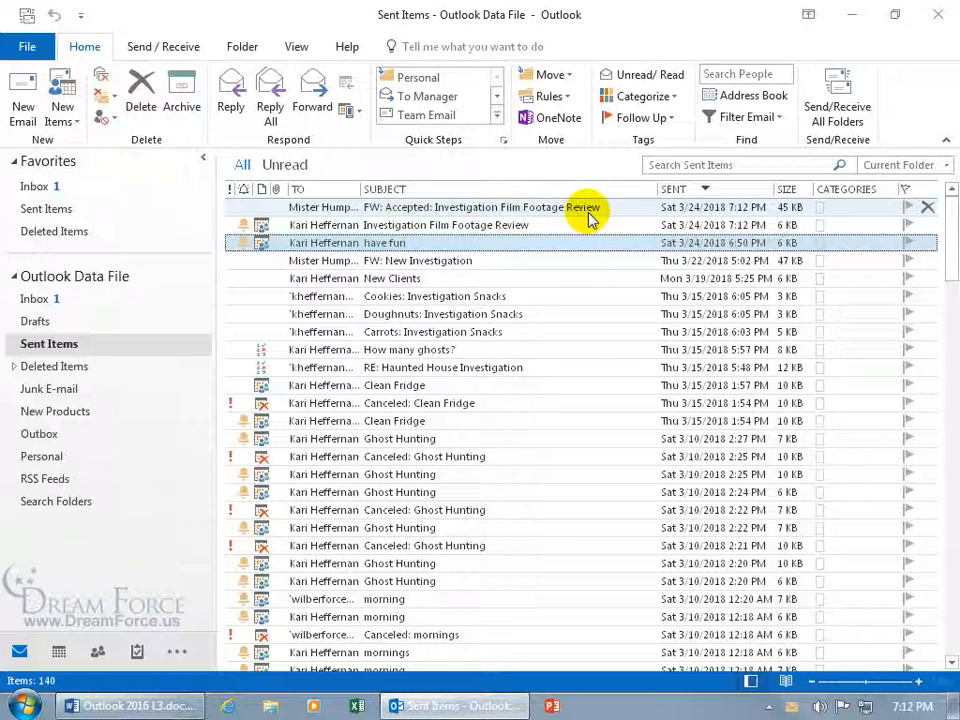
pyautogui.click(50, 300)
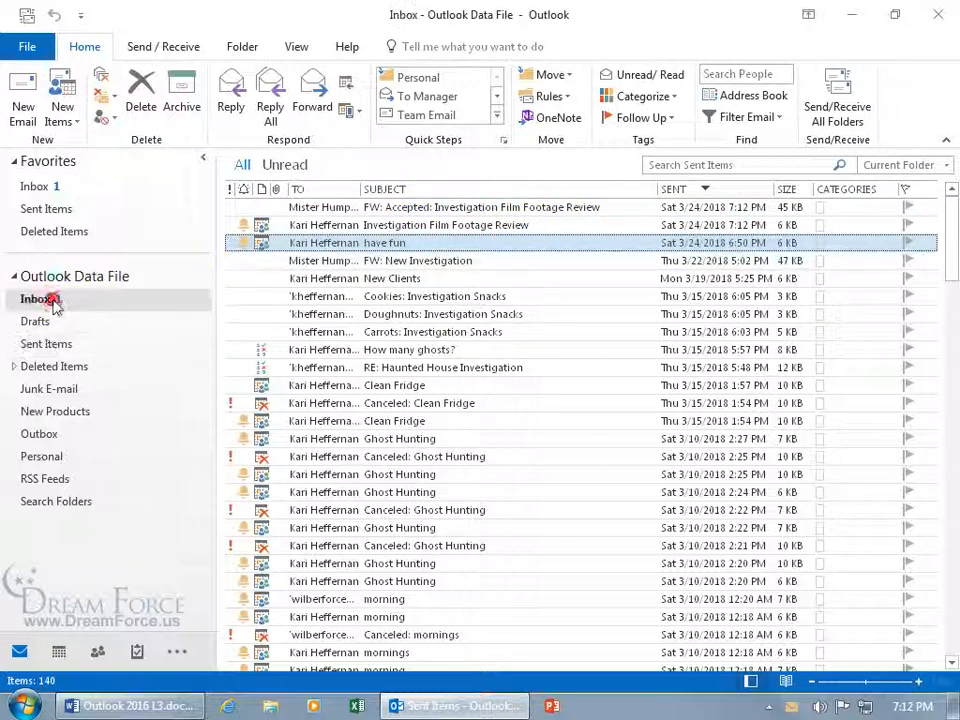